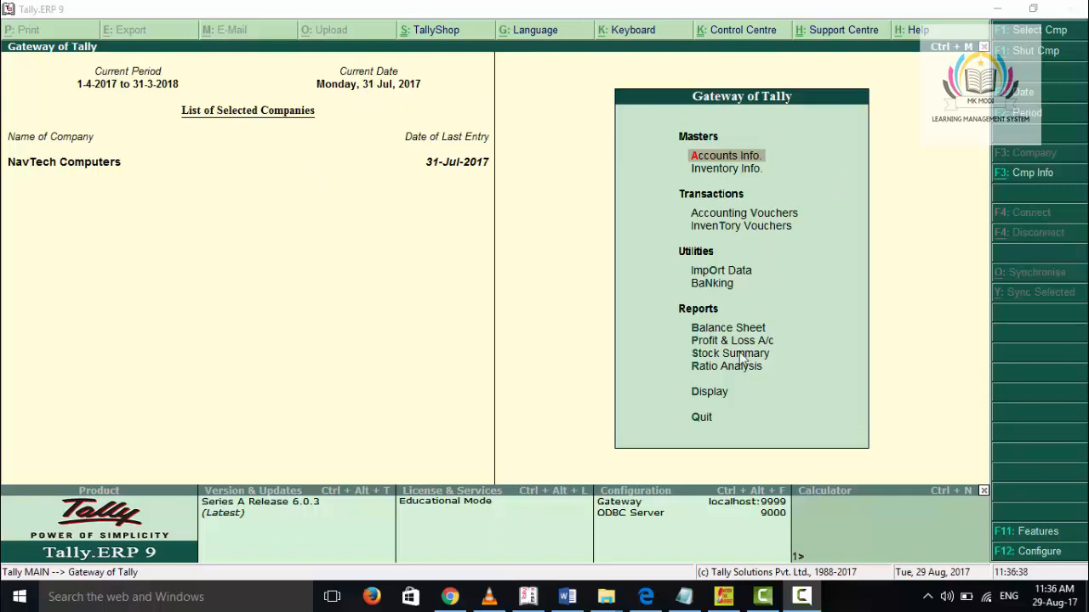
Open the GSTR-1 report from the GST section of the statutory reports.
{"action": "left_click", "coordinate": [710, 392]}
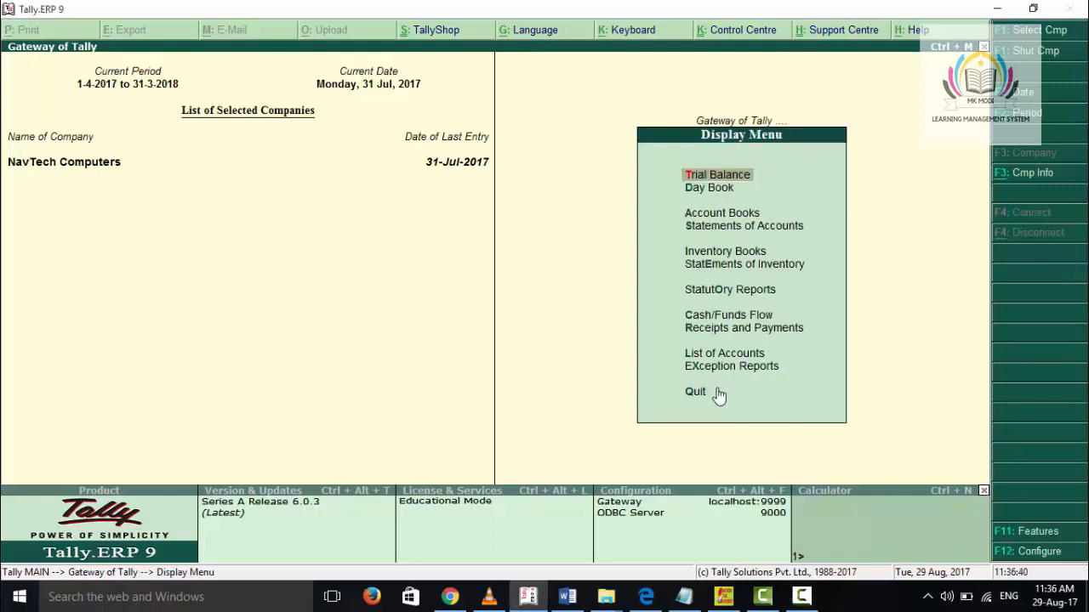
{"action": "left_click", "coordinate": [738, 292]}
{"action": "left_click", "coordinate": [744, 267]}
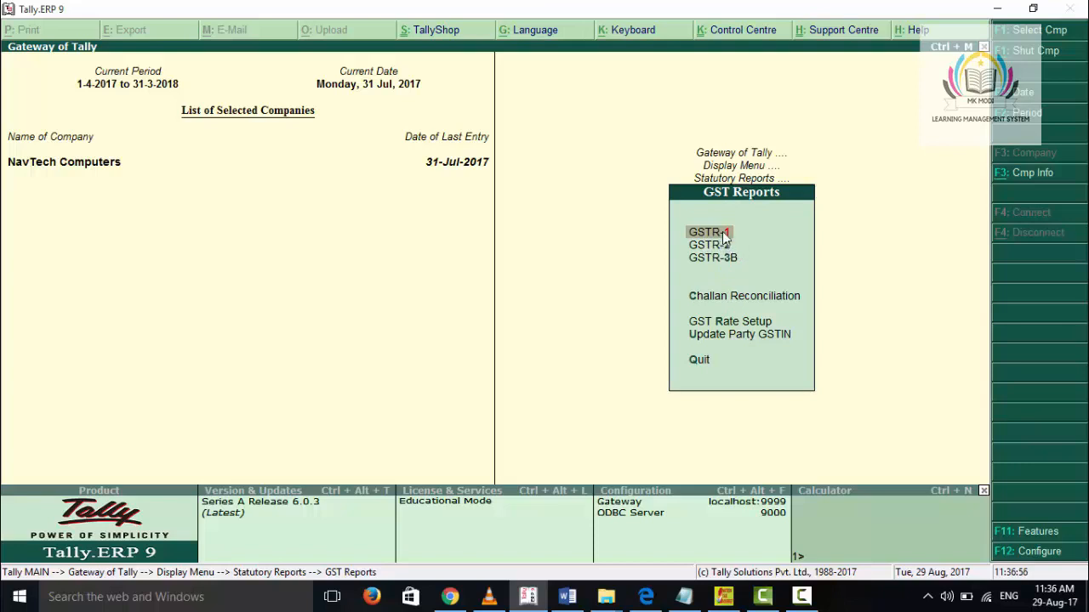
{"action": "left_click", "coordinate": [721, 236]}
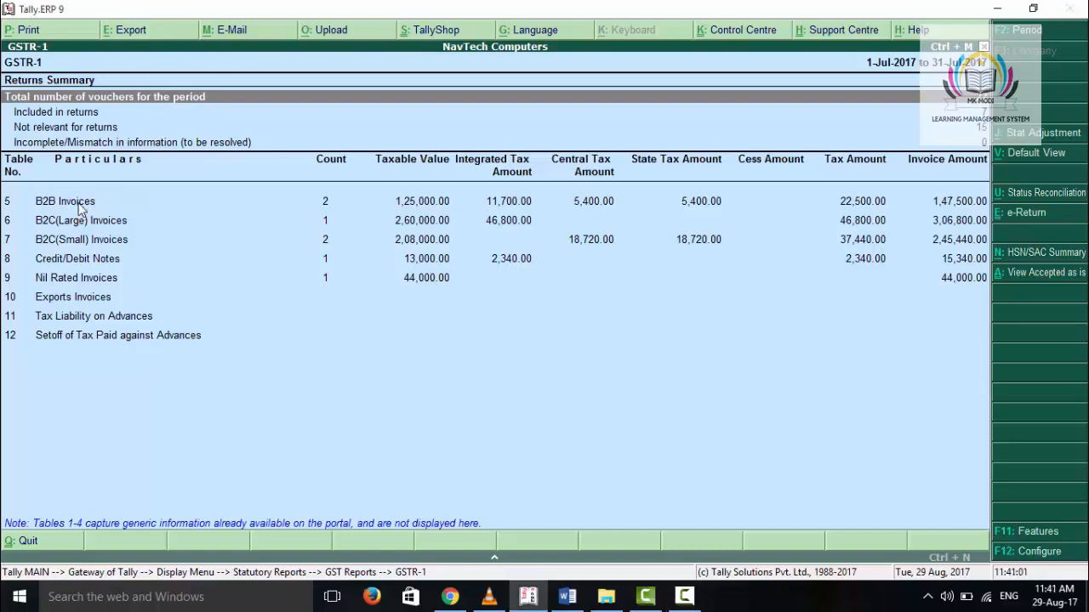
Open the B2B Invoices voucher register and set up its export in Excel (Spreadsheet) format.
{"action": "double_click", "coordinate": [81, 207]}
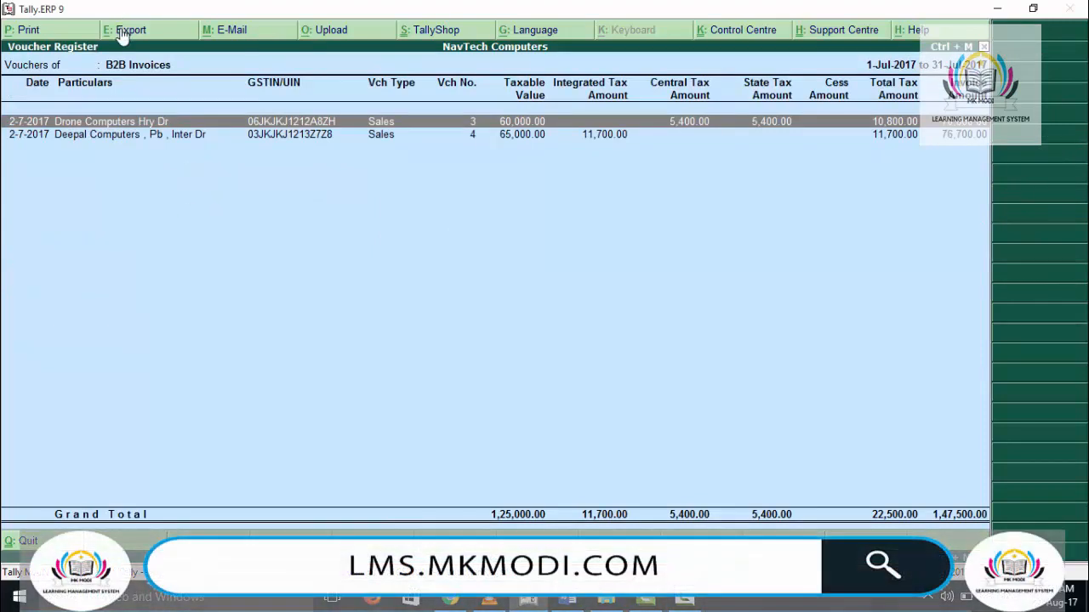
{"action": "left_click", "coordinate": [123, 30]}
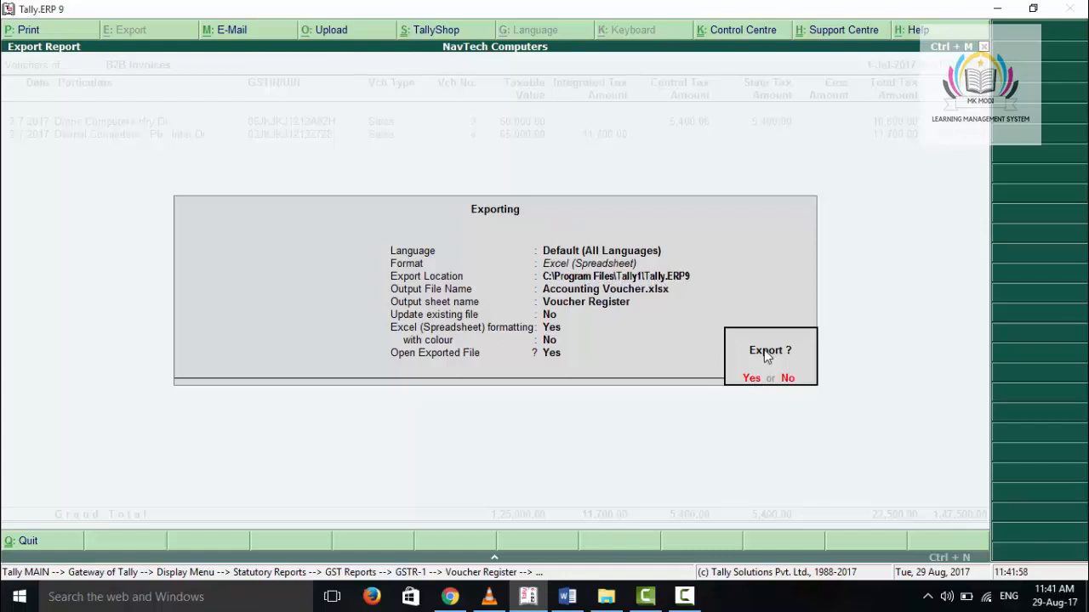
{"action": "left_click", "coordinate": [784, 379]}
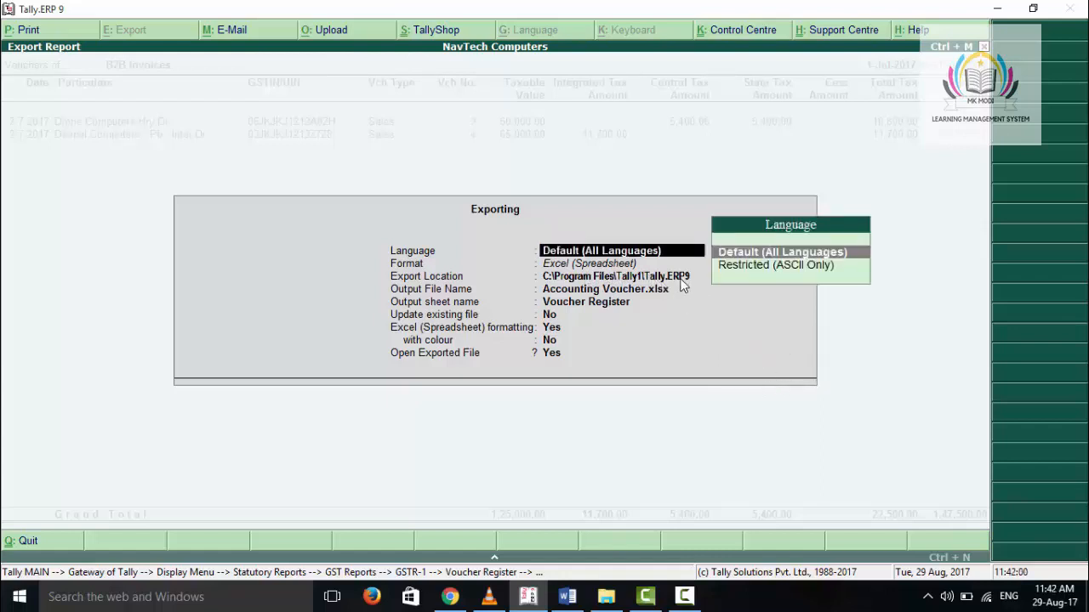
{"action": "left_click", "coordinate": [620, 267]}
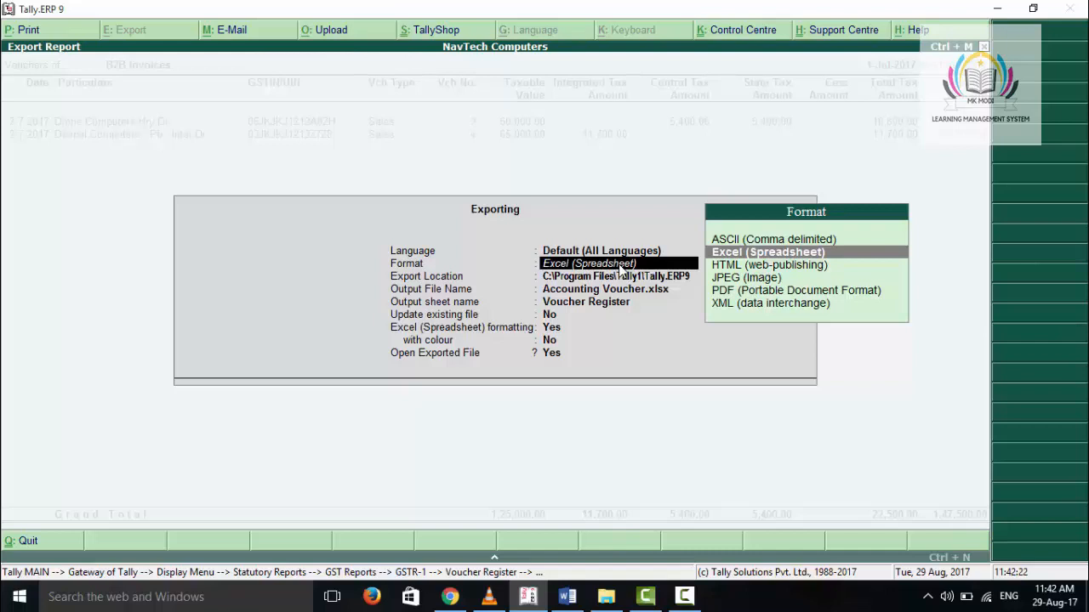
{"action": "key", "text": "Return"}
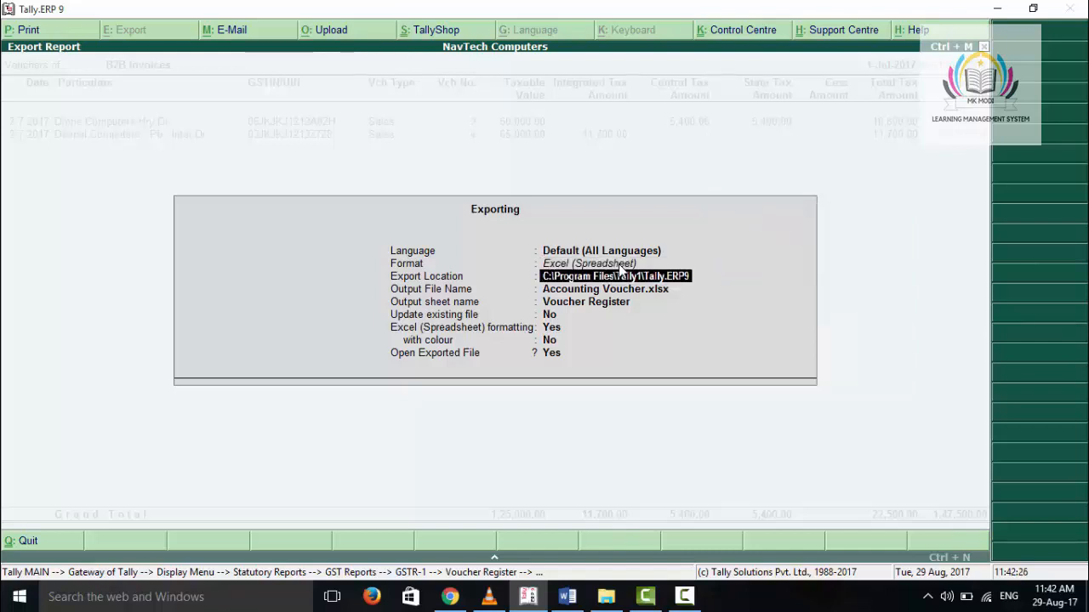
Accept the remaining export settings and export the register as Accounting Voucher.xlsx, overwriting the existing file.
{"action": "key", "text": "Return"}
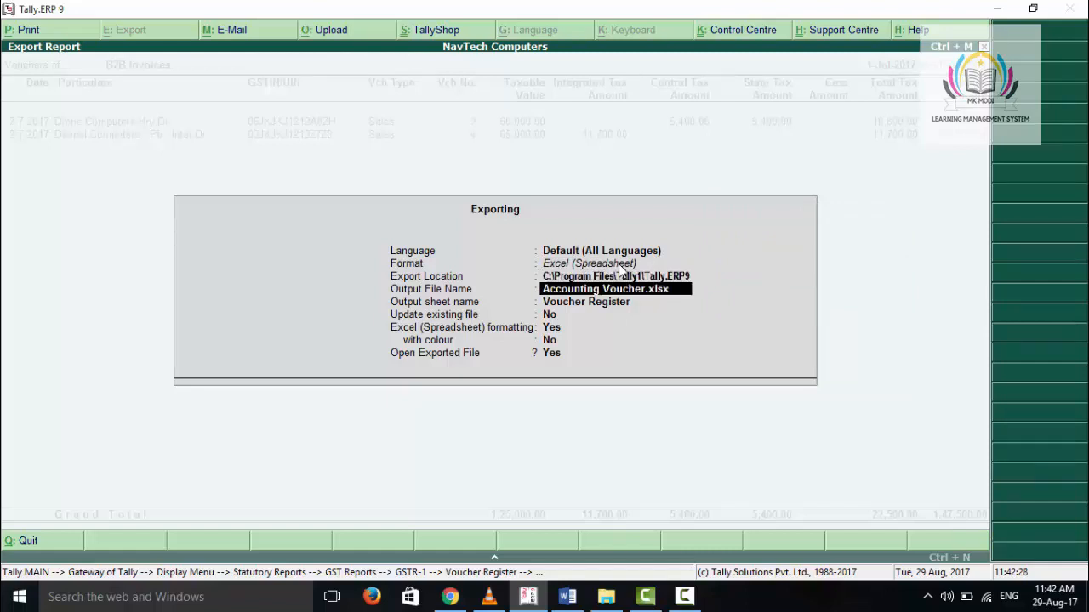
{"action": "key", "text": "Return"}
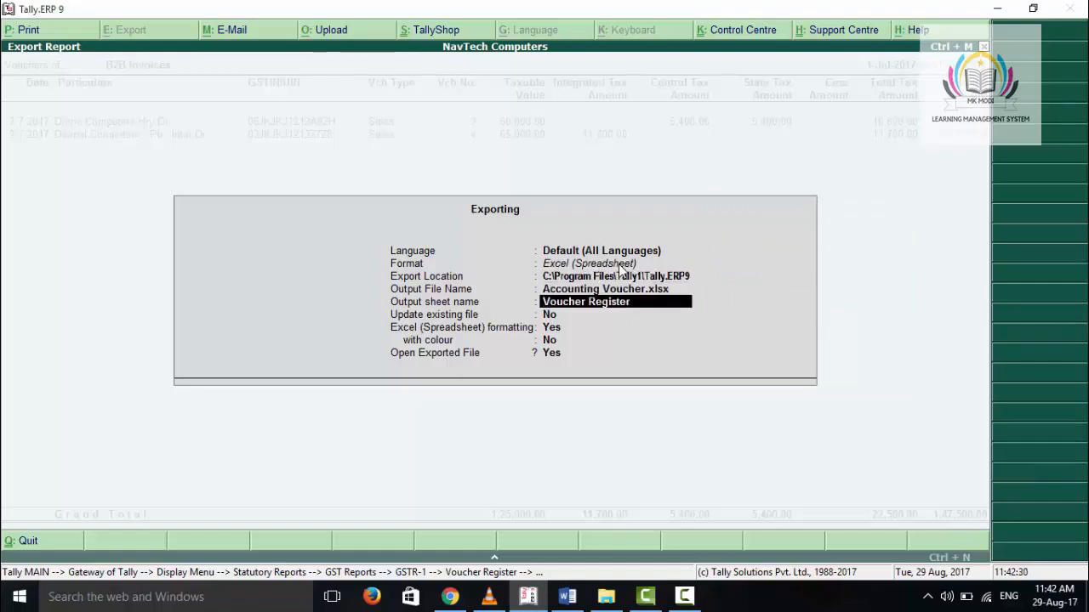
{"action": "key", "text": "Return"}
{"action": "key", "text": "Return"}
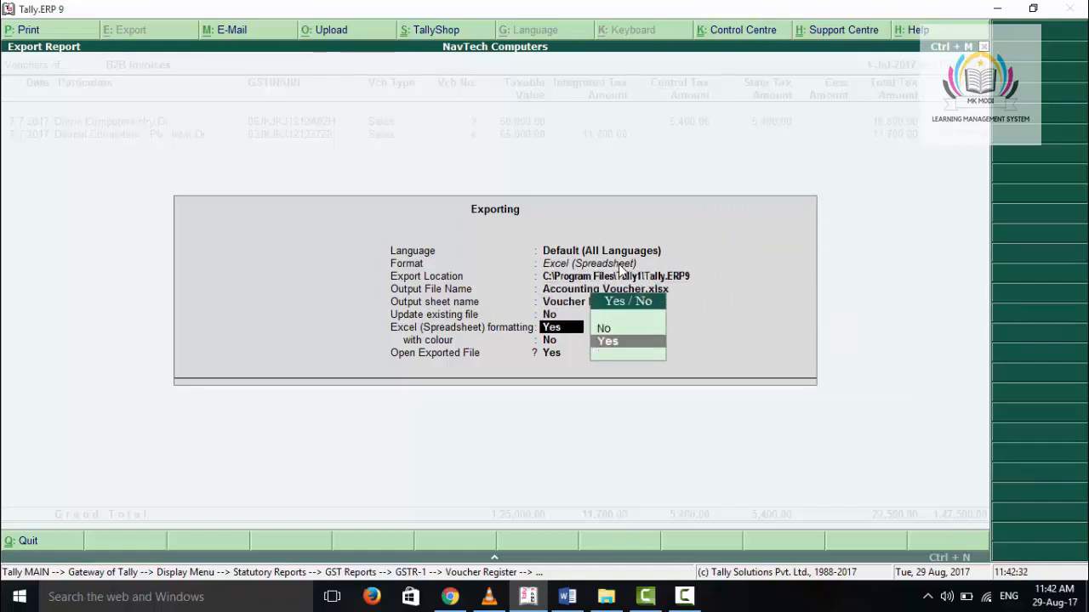
{"action": "key", "text": "Return"}
{"action": "key", "text": "Return"}
{"action": "key", "text": "Return"}
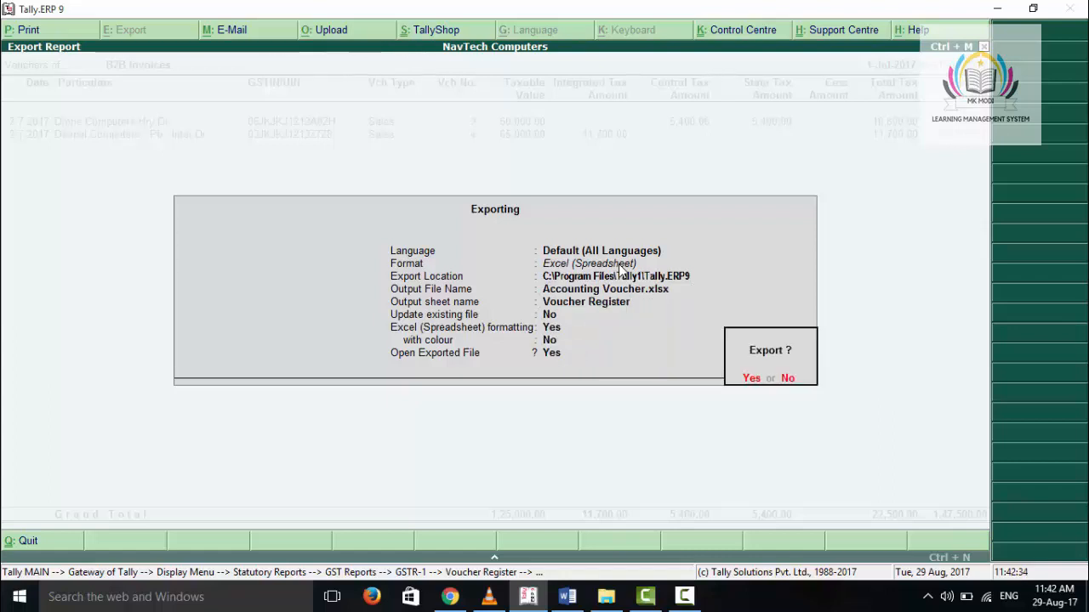
{"action": "key", "text": "Return"}
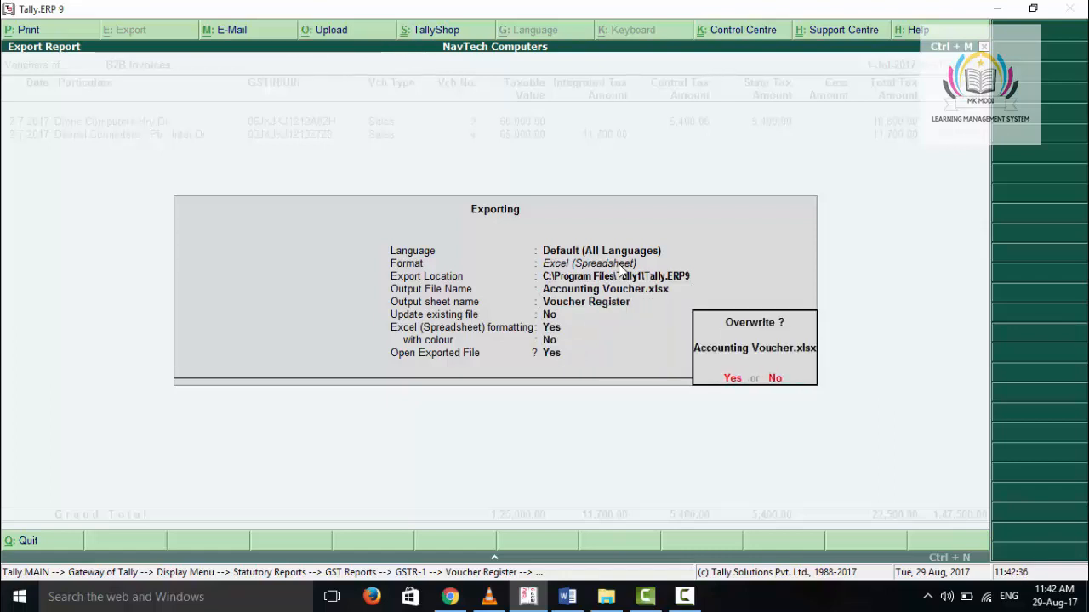
{"action": "key", "text": "Return"}
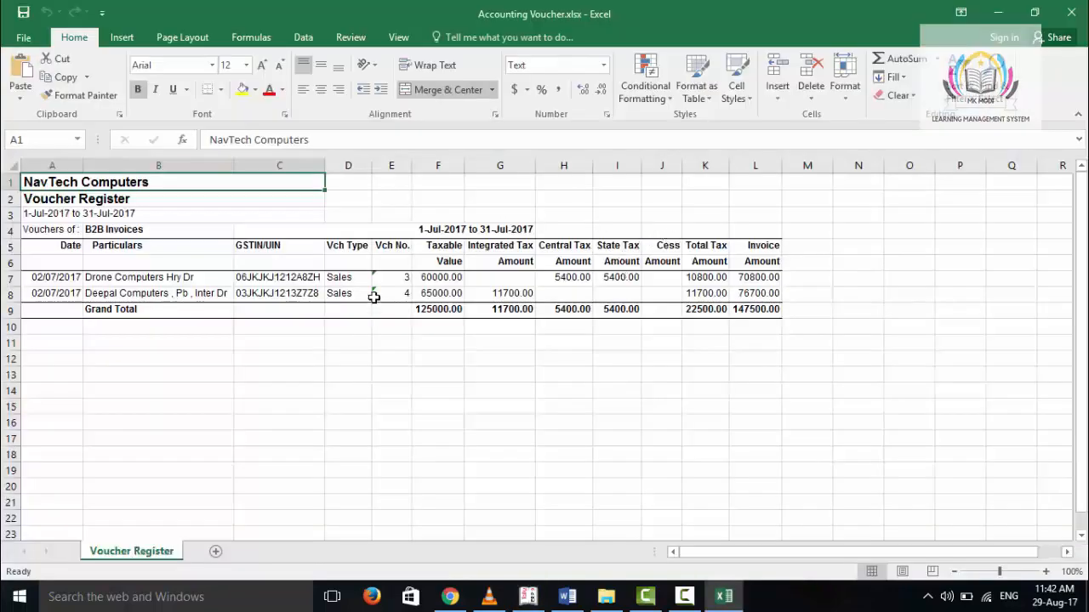
Examine the party, GSTIN, voucher, taxable value, tax and invoice amount columns of the exported B2B register, and close the workbook.
{"action": "left_click", "coordinate": [146, 277]}
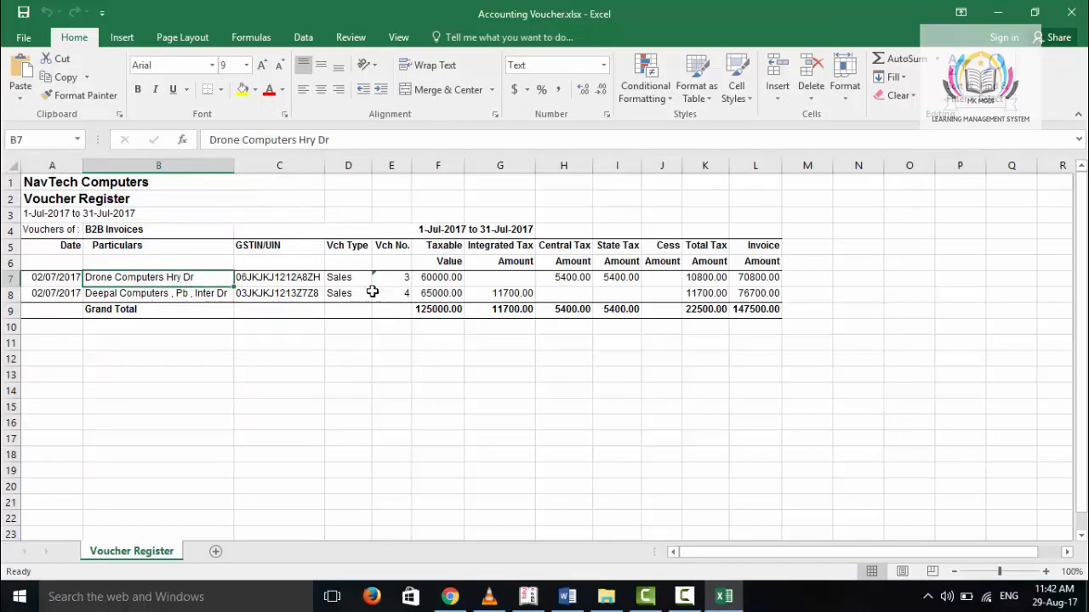
{"action": "left_click", "coordinate": [287, 278]}
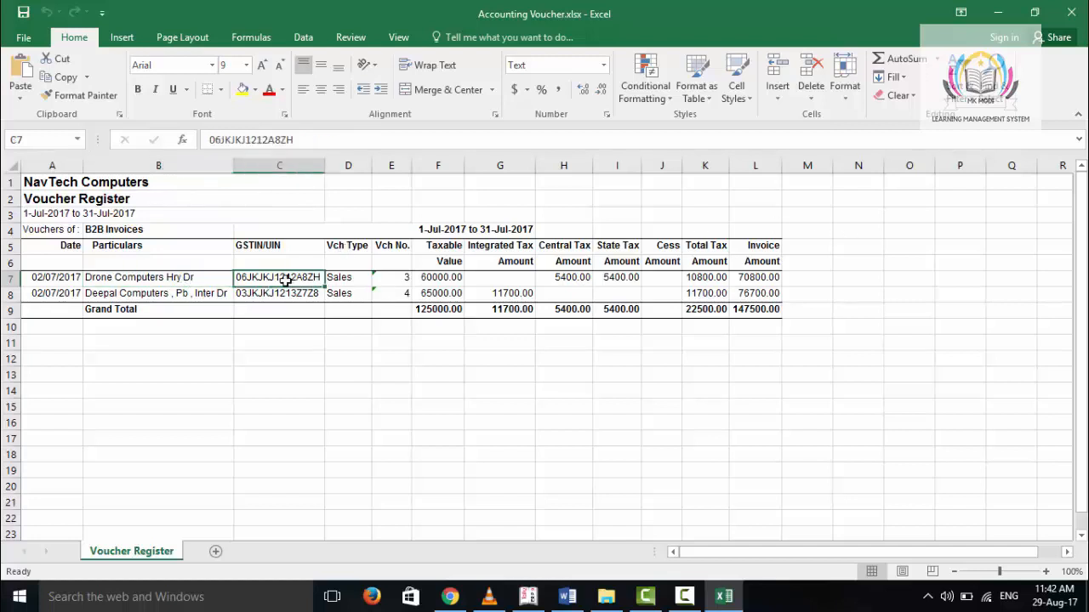
{"action": "left_click", "coordinate": [114, 277]}
{"action": "left_click", "coordinate": [344, 278]}
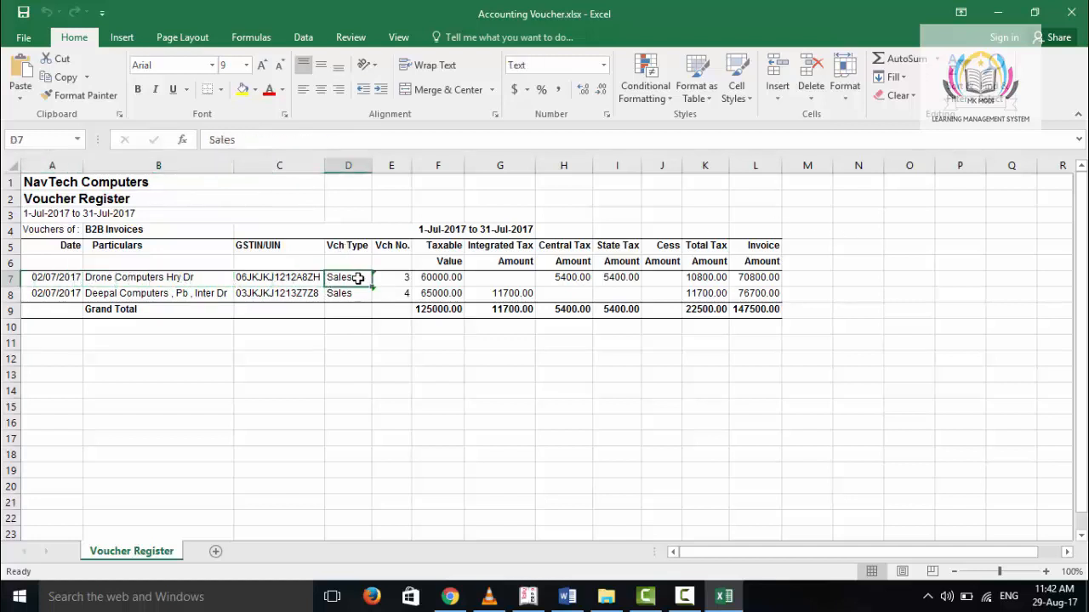
{"action": "left_click", "coordinate": [396, 277]}
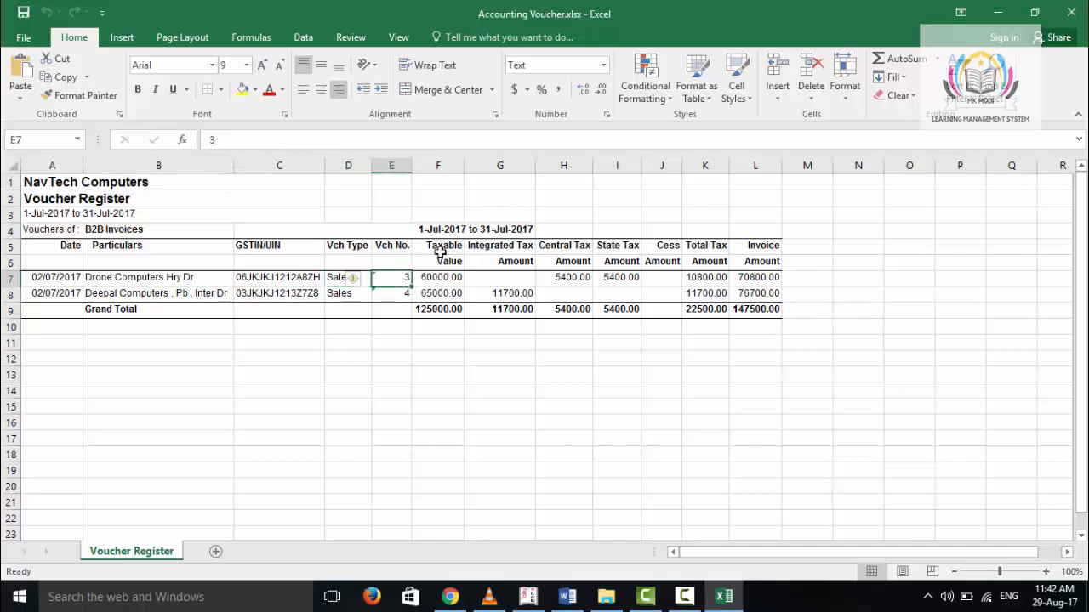
{"action": "left_click", "coordinate": [447, 282]}
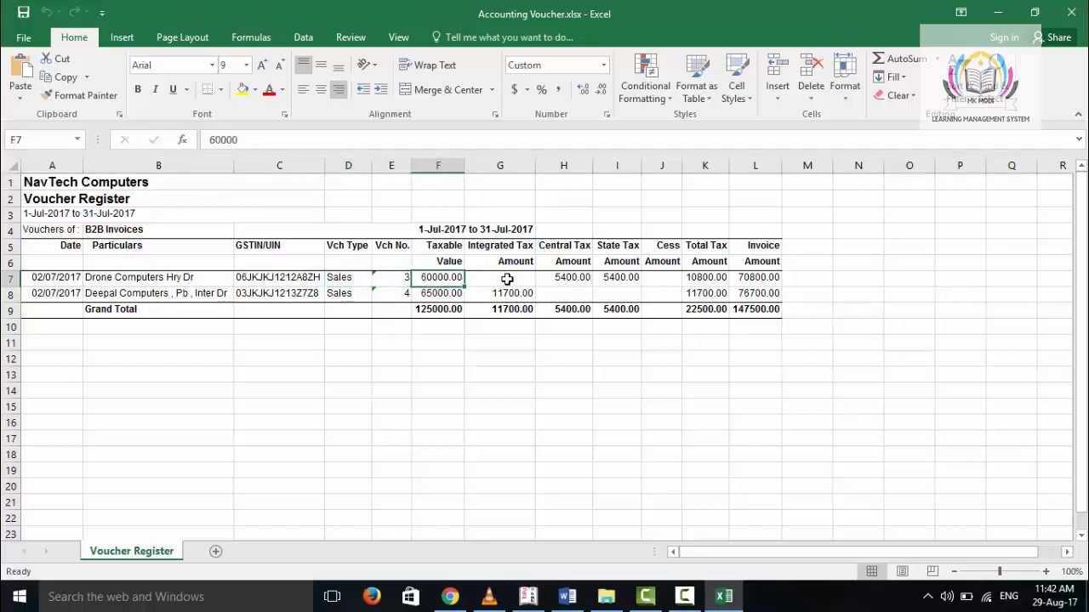
{"action": "left_click_drag", "start_coordinate": [503, 261], "coordinate": [522, 294]}
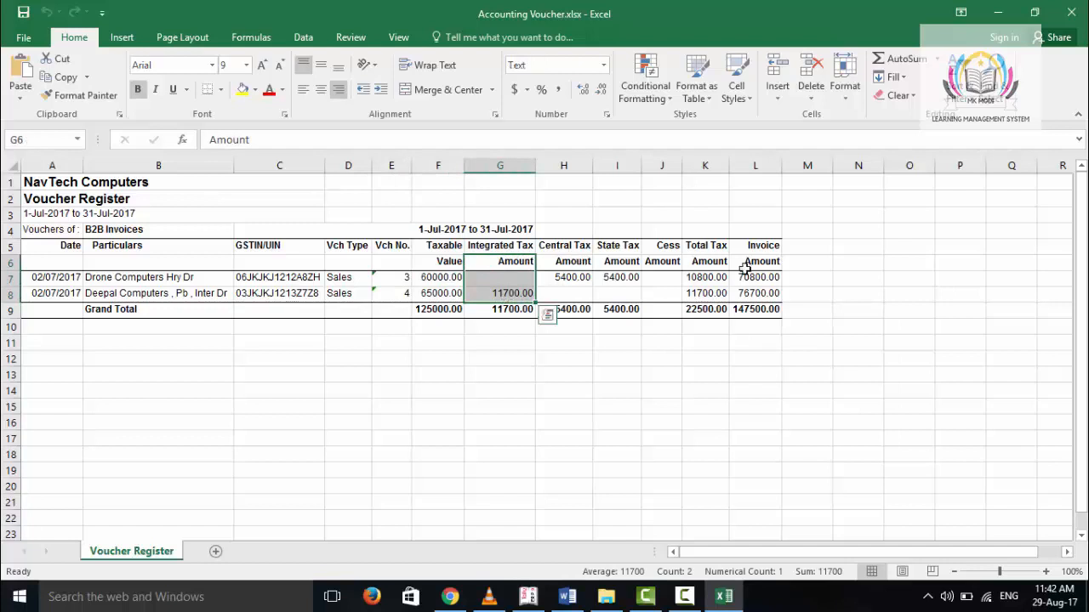
{"action": "left_click_drag", "start_coordinate": [563, 246], "coordinate": [619, 279]}
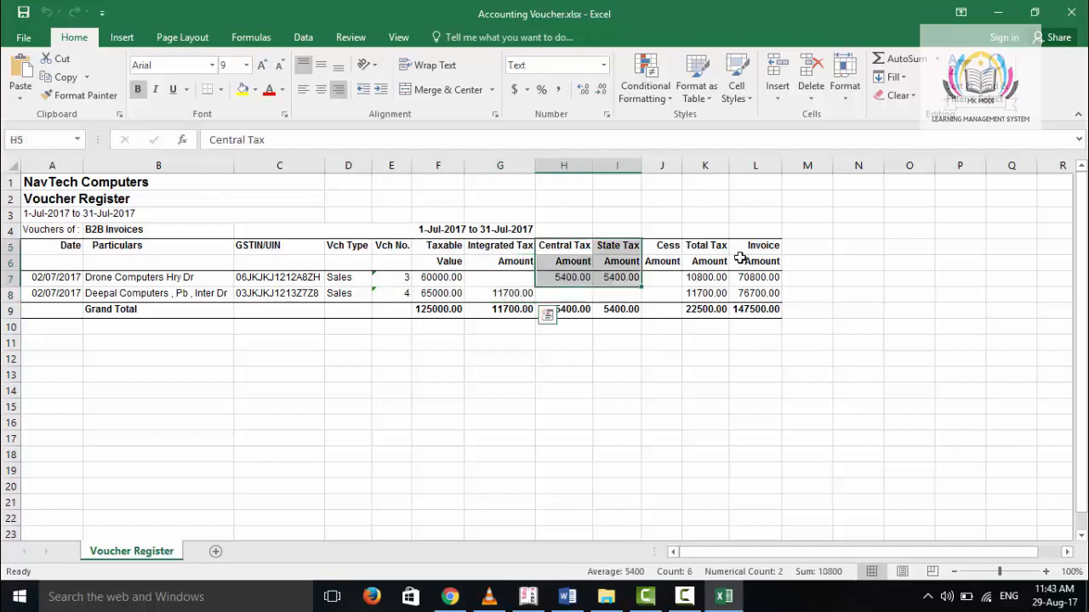
{"action": "left_click", "coordinate": [742, 260]}
{"action": "left_click", "coordinate": [745, 277]}
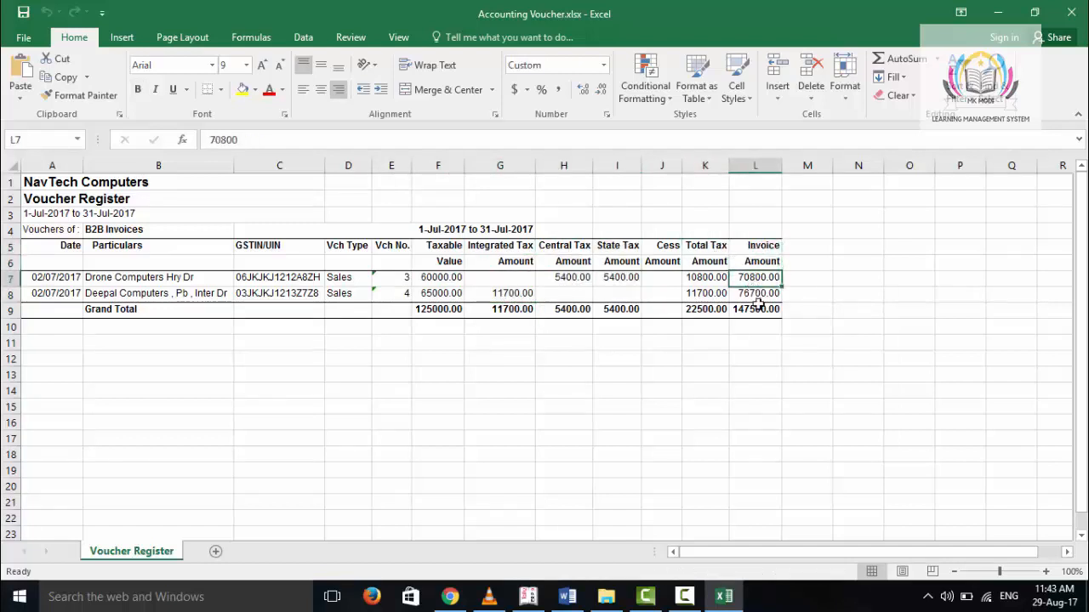
{"action": "left_click_drag", "start_coordinate": [51, 189], "coordinate": [810, 313]}
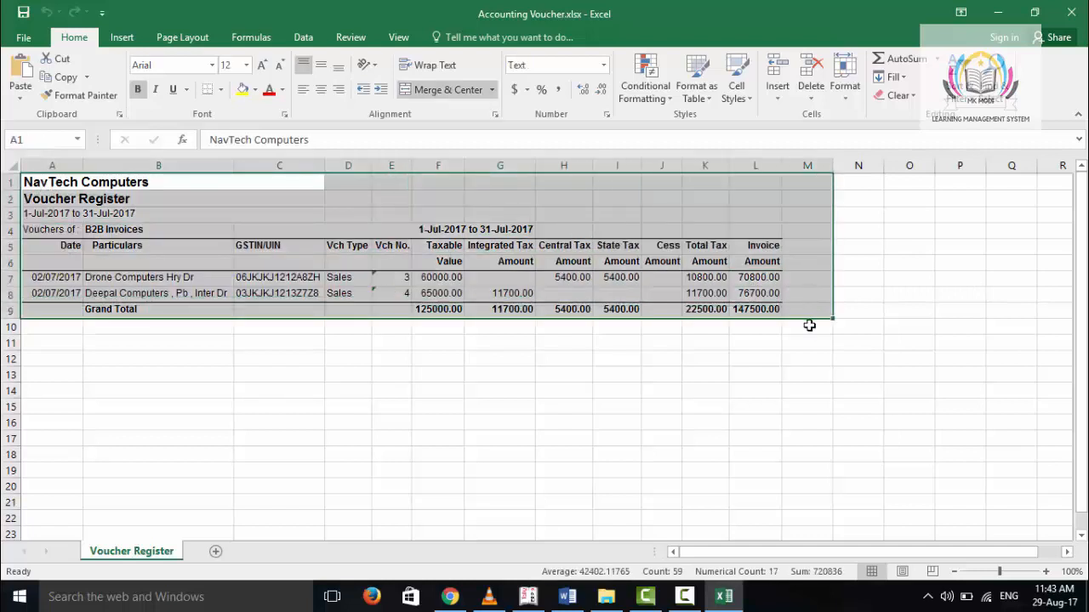
{"action": "left_click", "coordinate": [1071, 19]}
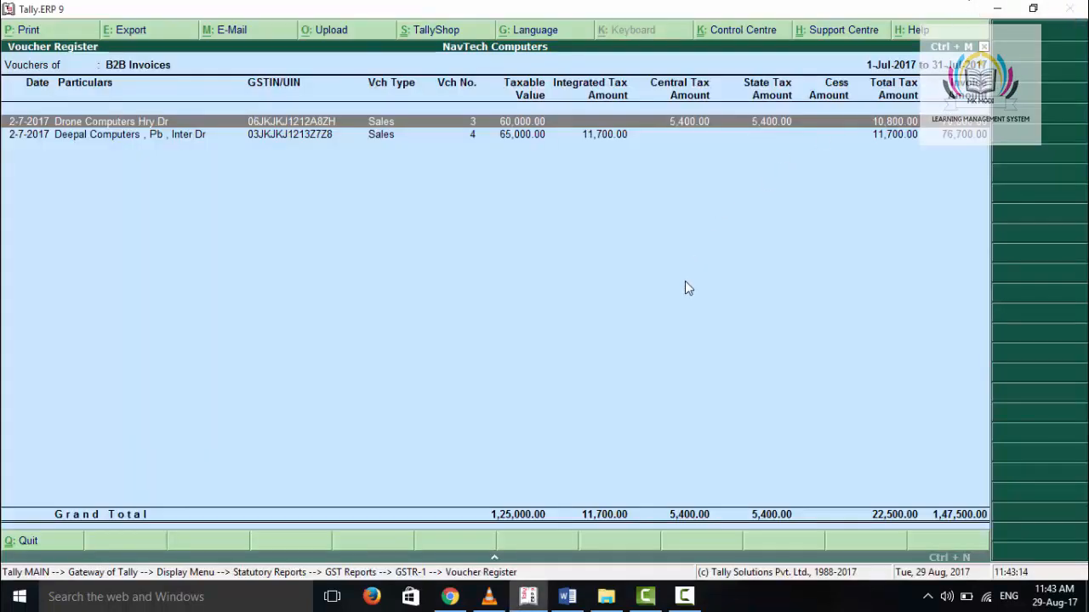
Export the GSTR-1 e-Return for July 2017 to Excel, including already exported transactions and overwriting the existing file.
{"action": "key", "text": "Escape"}
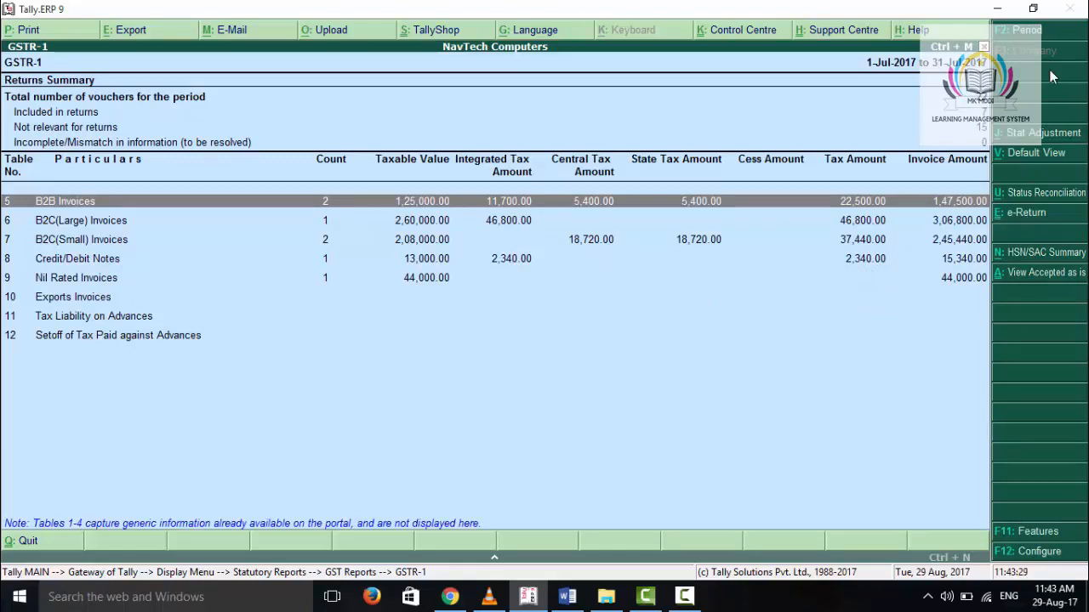
{"action": "left_click", "coordinate": [1045, 220]}
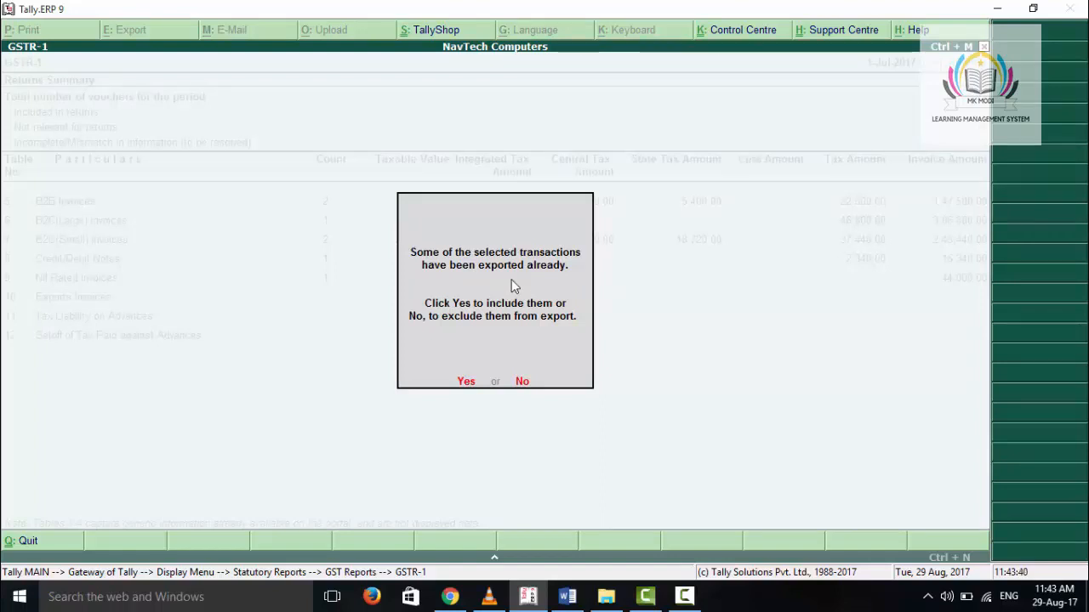
{"action": "left_click", "coordinate": [471, 383]}
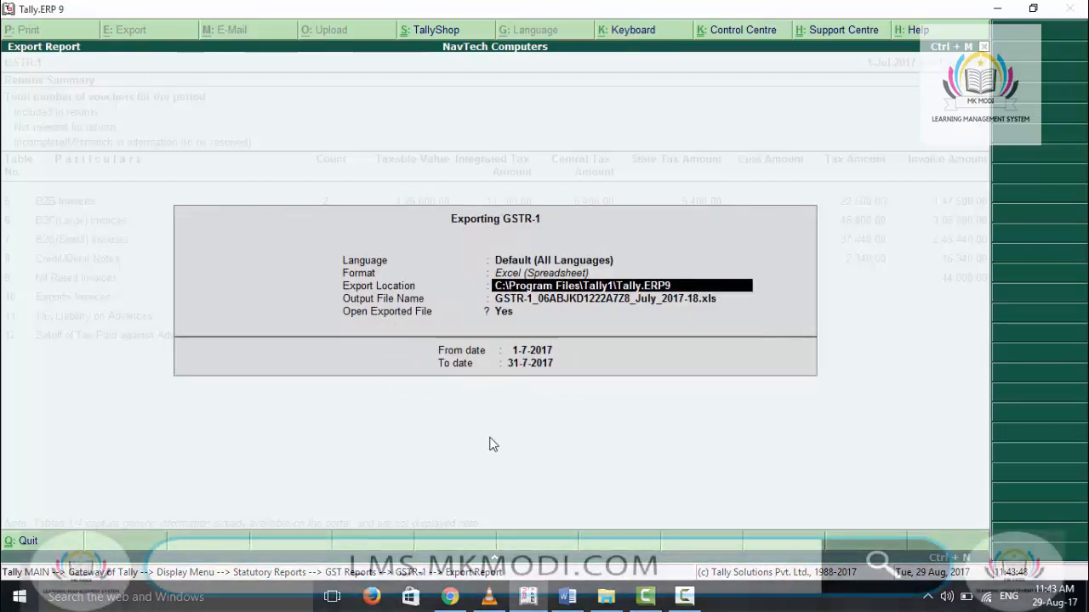
{"action": "key", "text": "Return"}
{"action": "key", "text": "Return"}
{"action": "key", "text": "Return"}
{"action": "key", "text": "Return"}
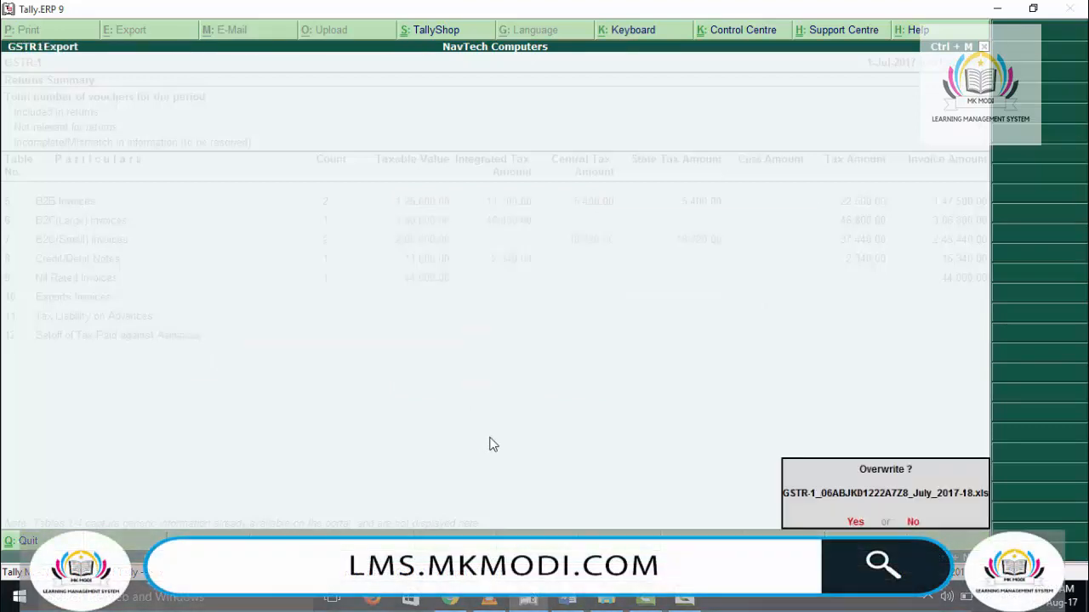
{"action": "key", "text": "Return"}
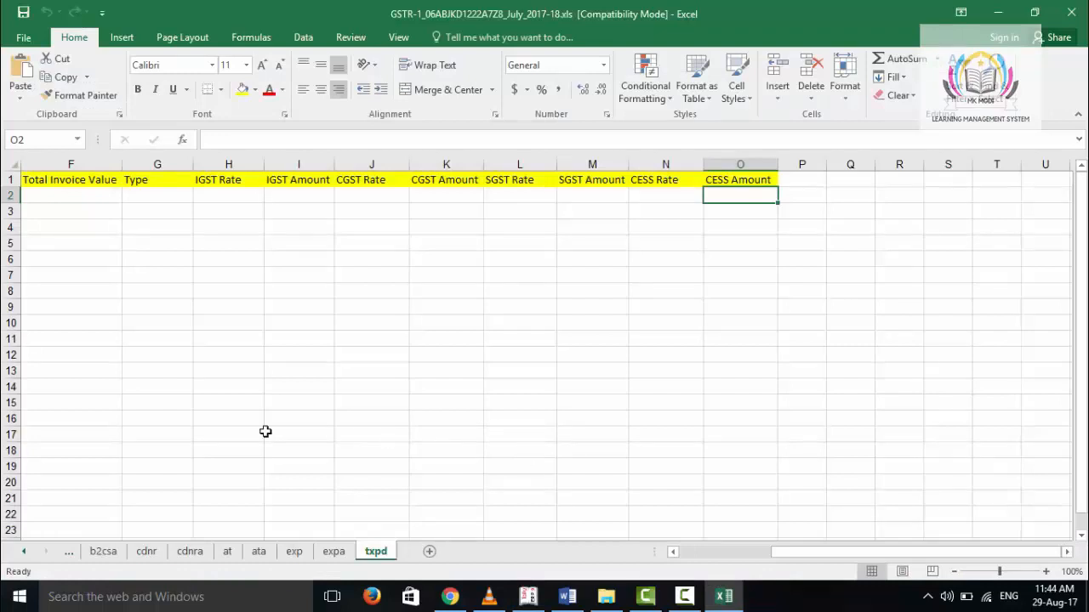
Look through the b2b, b2ba, b2cl, b2cla and b2cs sheets of the exported return, ending at the first columns of b2b.
{"action": "left_click", "coordinate": [24, 552]}
{"action": "left_click", "coordinate": [23, 552]}
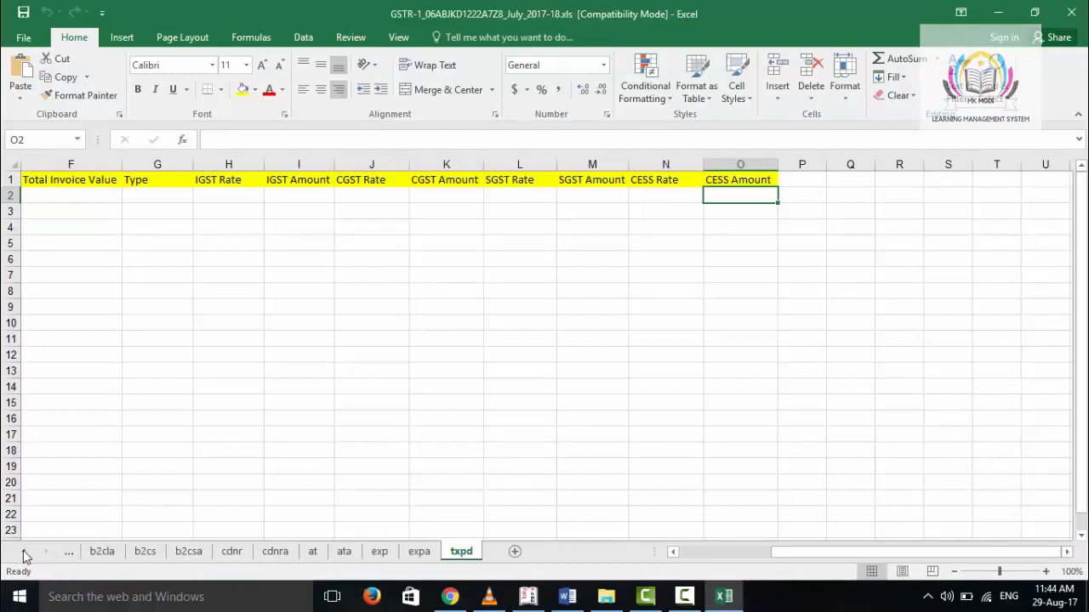
{"action": "left_click", "coordinate": [24, 552]}
{"action": "left_click", "coordinate": [24, 552]}
{"action": "left_click", "coordinate": [24, 552]}
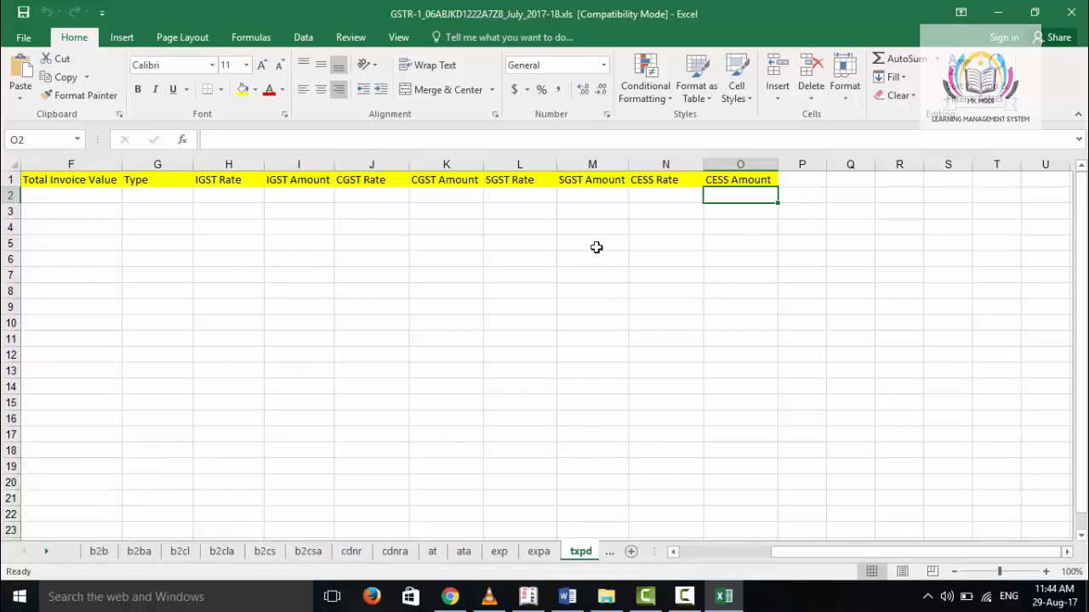
{"action": "left_click", "coordinate": [104, 558]}
{"action": "left_click", "coordinate": [137, 555]}
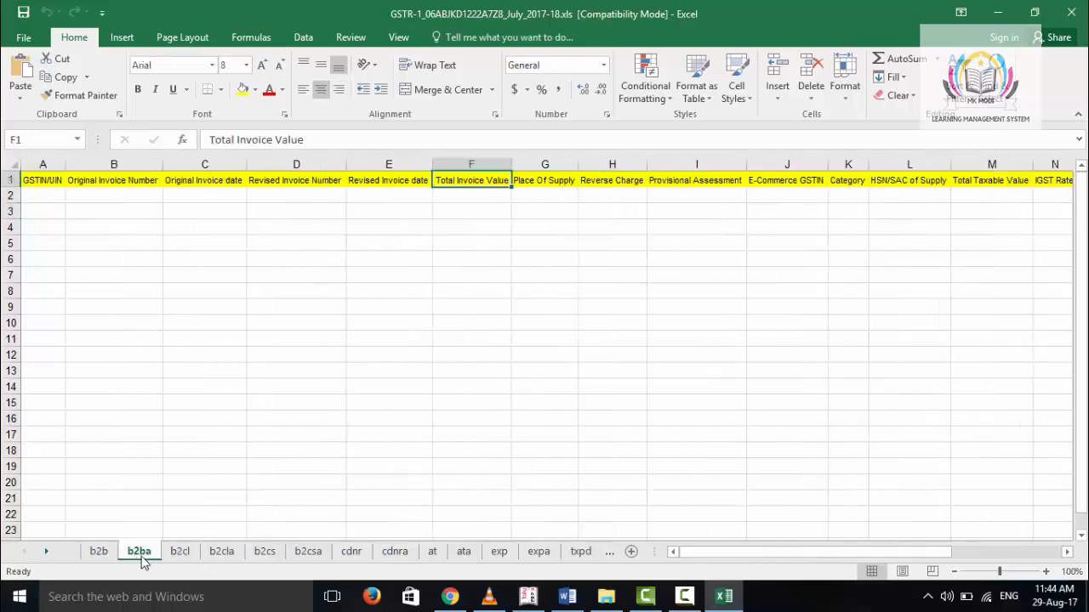
{"action": "left_click", "coordinate": [179, 554]}
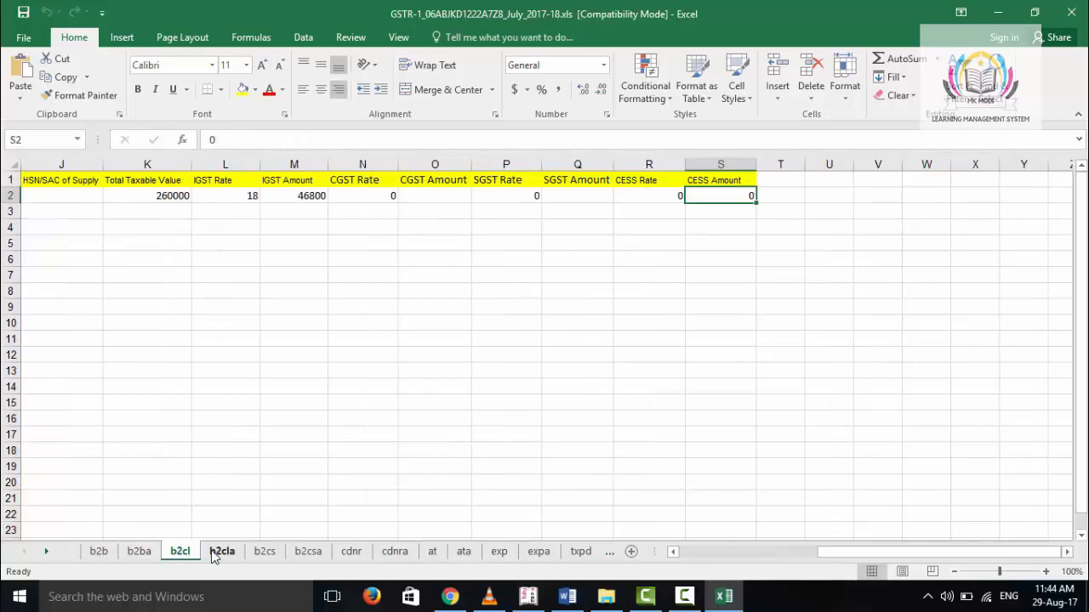
{"action": "left_click", "coordinate": [218, 554]}
{"action": "left_click", "coordinate": [264, 553]}
{"action": "left_click", "coordinate": [108, 552]}
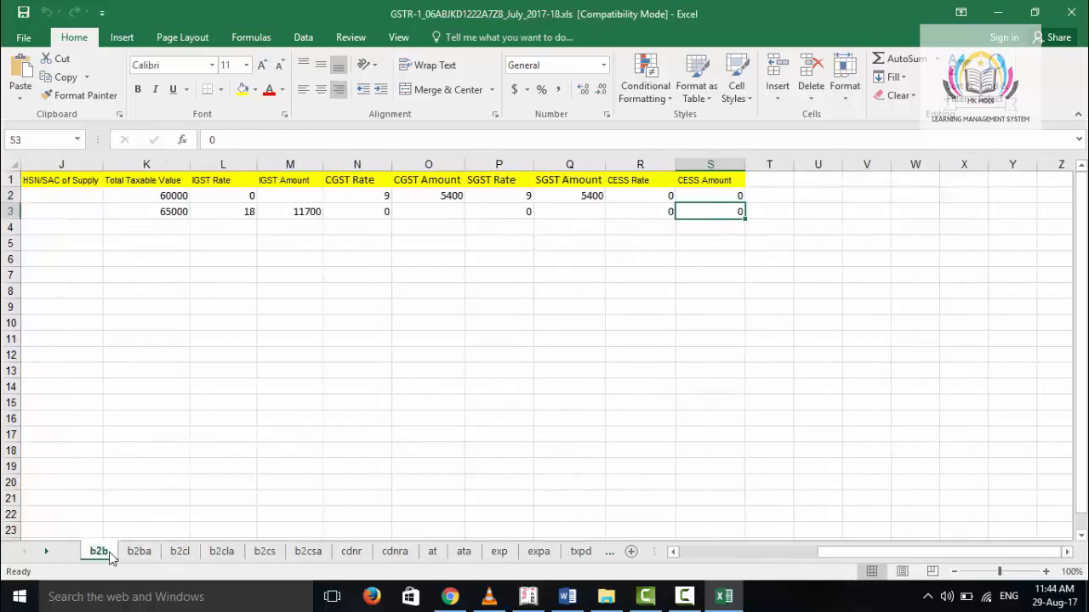
{"action": "left_click", "coordinate": [694, 557]}
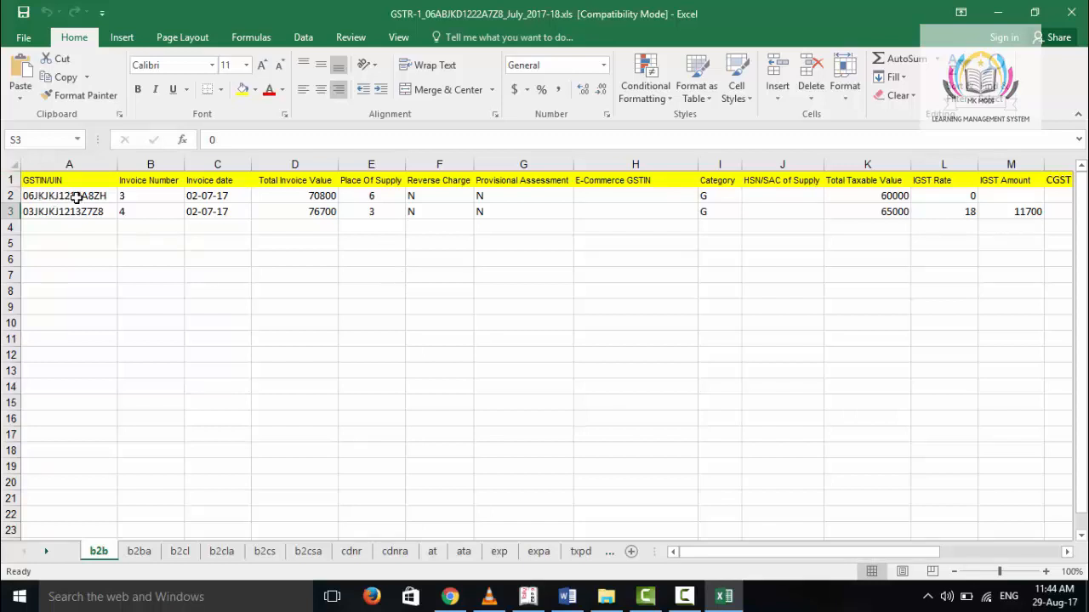
Examine the b2b sheet's GSTIN, invoice number, date, total value, place of supply and reverse charge columns, plus its taxable value and tax columns.
{"action": "left_click_drag", "start_coordinate": [77, 198], "coordinate": [73, 220]}
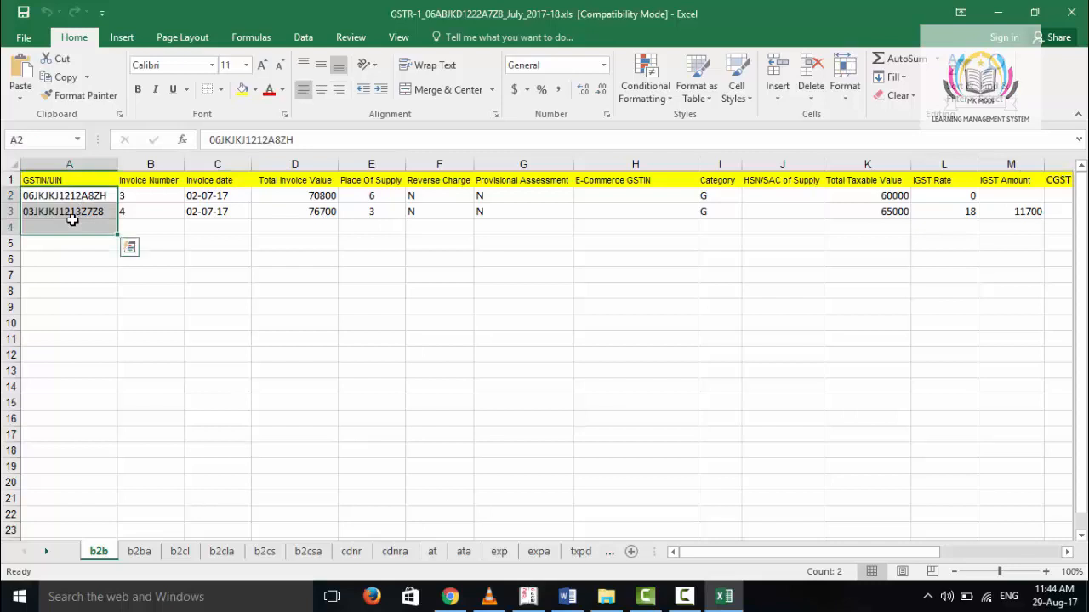
{"action": "left_click_drag", "start_coordinate": [143, 202], "coordinate": [141, 219]}
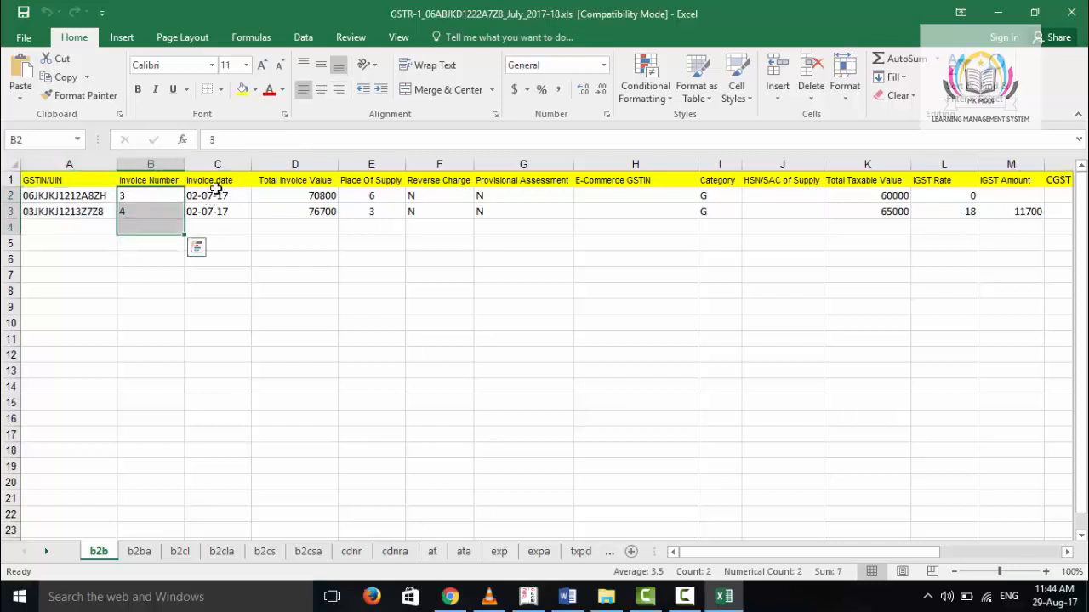
{"action": "left_click_drag", "start_coordinate": [214, 194], "coordinate": [214, 220]}
{"action": "left_click_drag", "start_coordinate": [301, 197], "coordinate": [306, 223]}
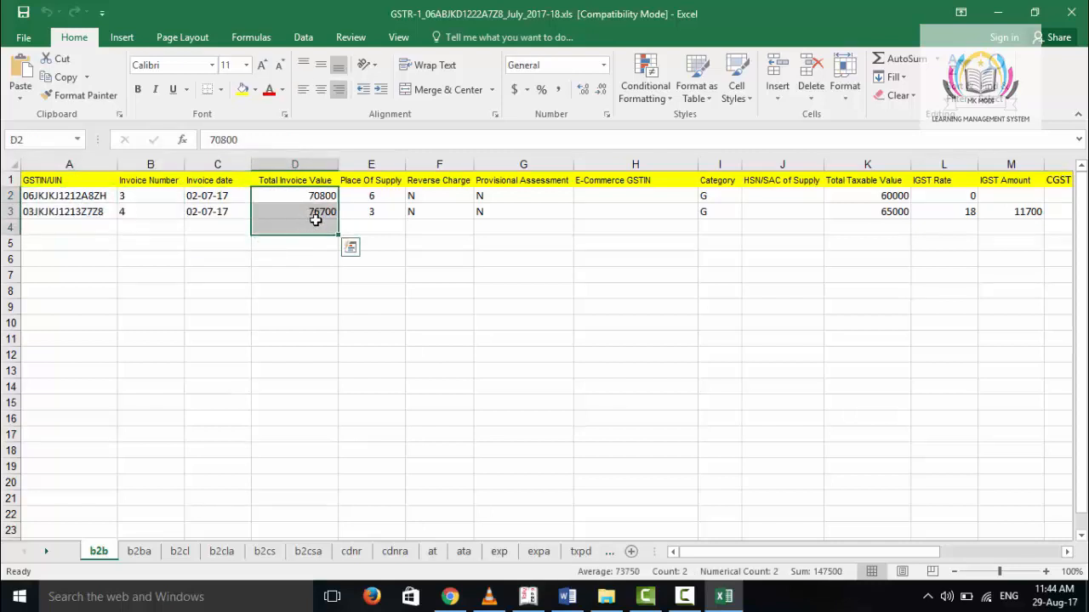
{"action": "left_click_drag", "start_coordinate": [440, 197], "coordinate": [427, 212]}
{"action": "left_click_drag", "start_coordinate": [357, 196], "coordinate": [368, 213]}
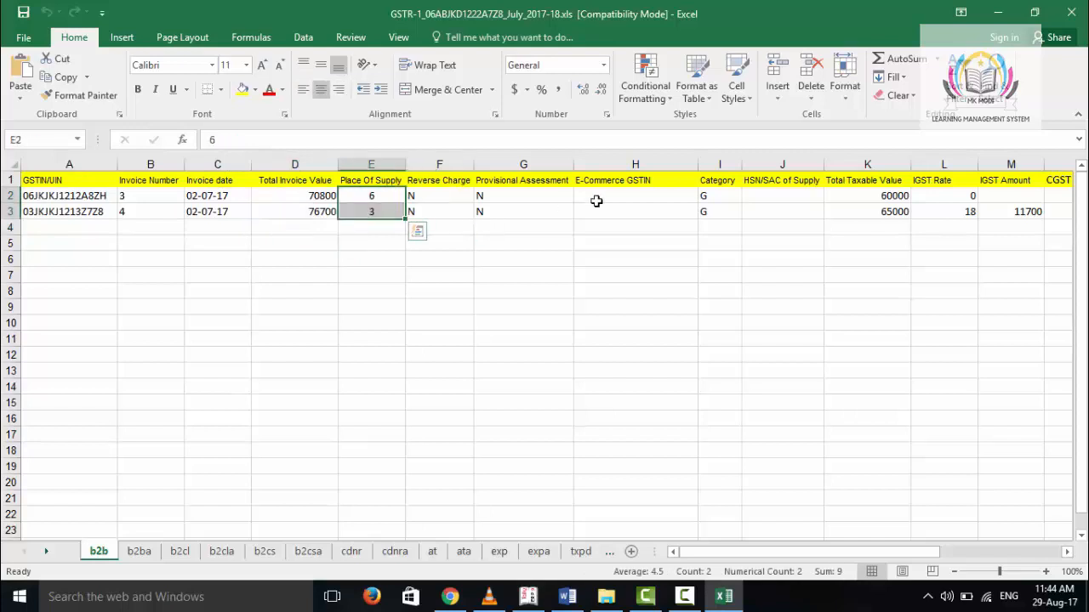
{"action": "left_click_drag", "start_coordinate": [796, 552], "coordinate": [956, 545]}
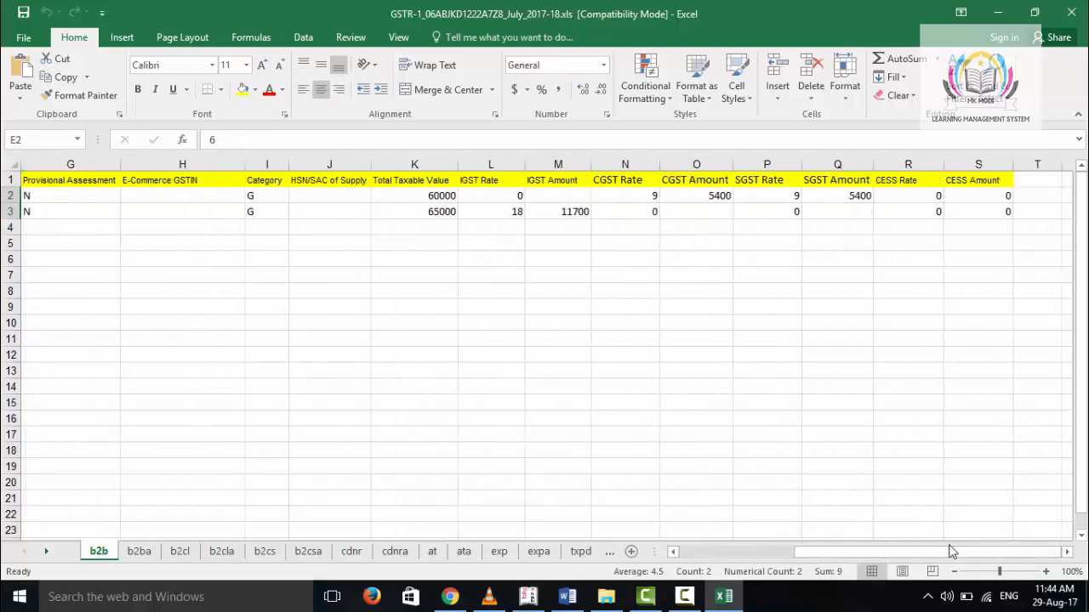
{"action": "left_click", "coordinate": [747, 551]}
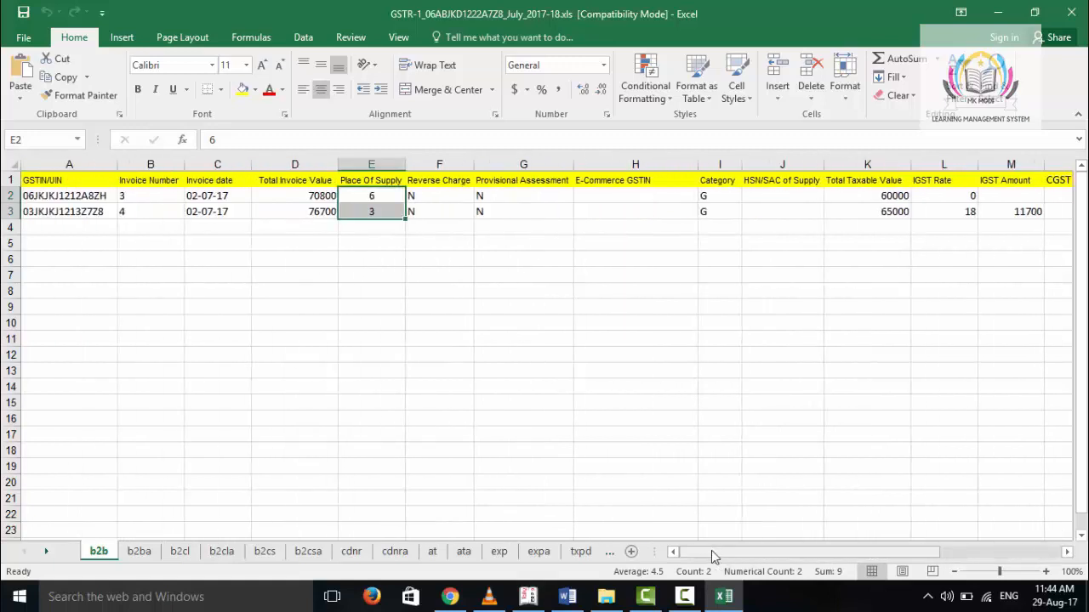